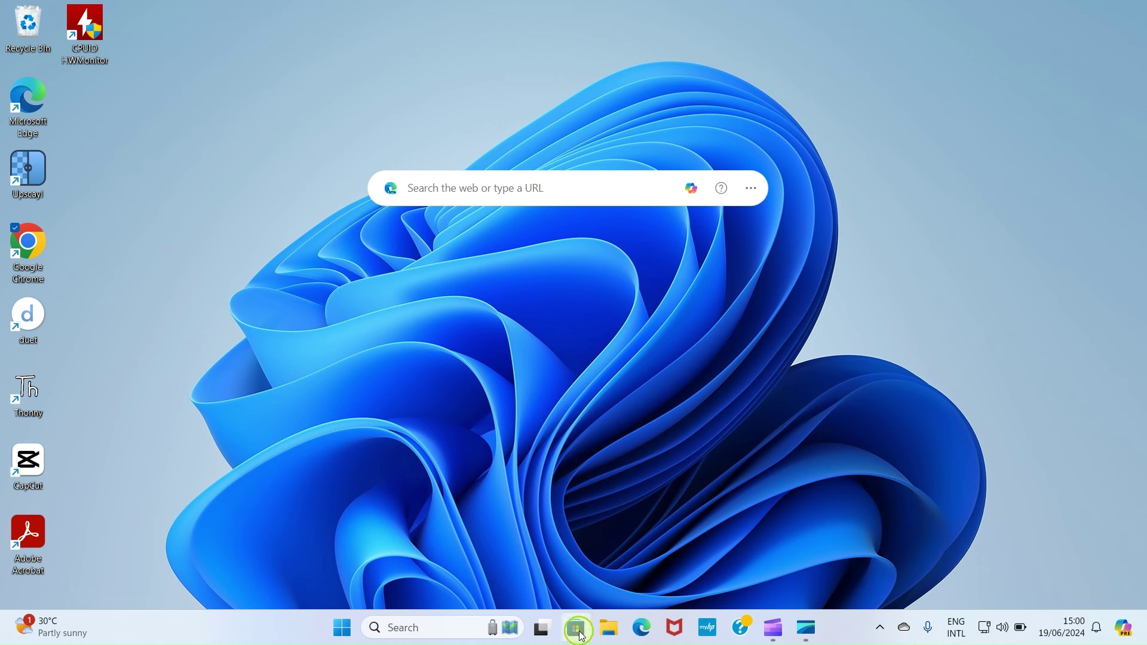
Search Microsoft Store for 'iTunes' and find it listed first, already installed.
click(578, 631)
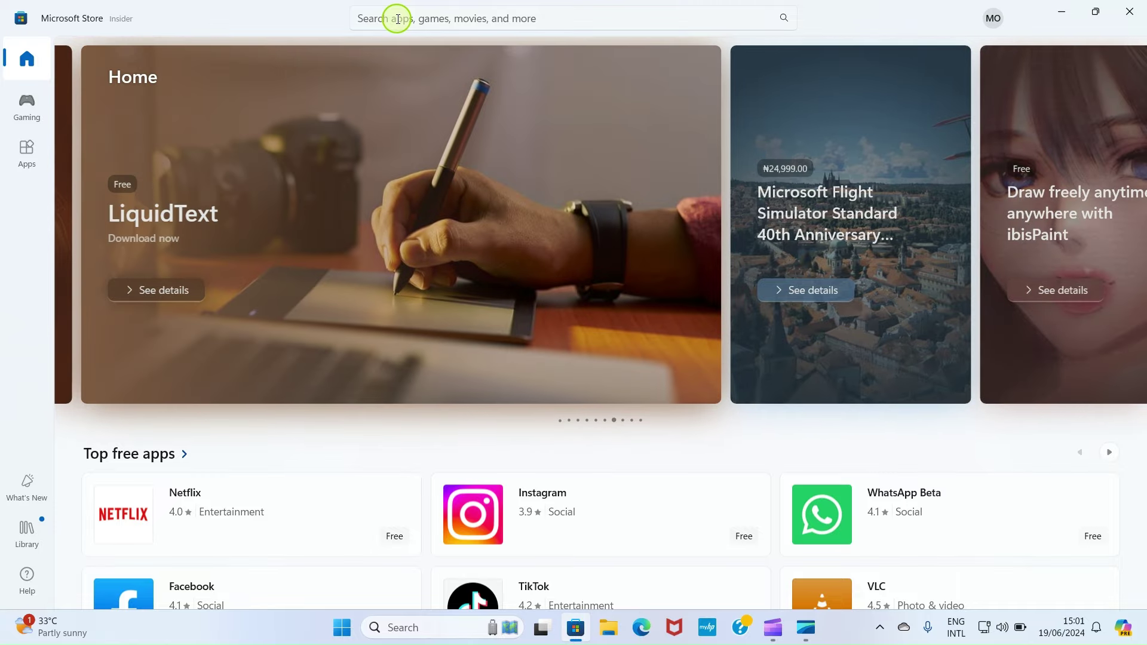
click(398, 19)
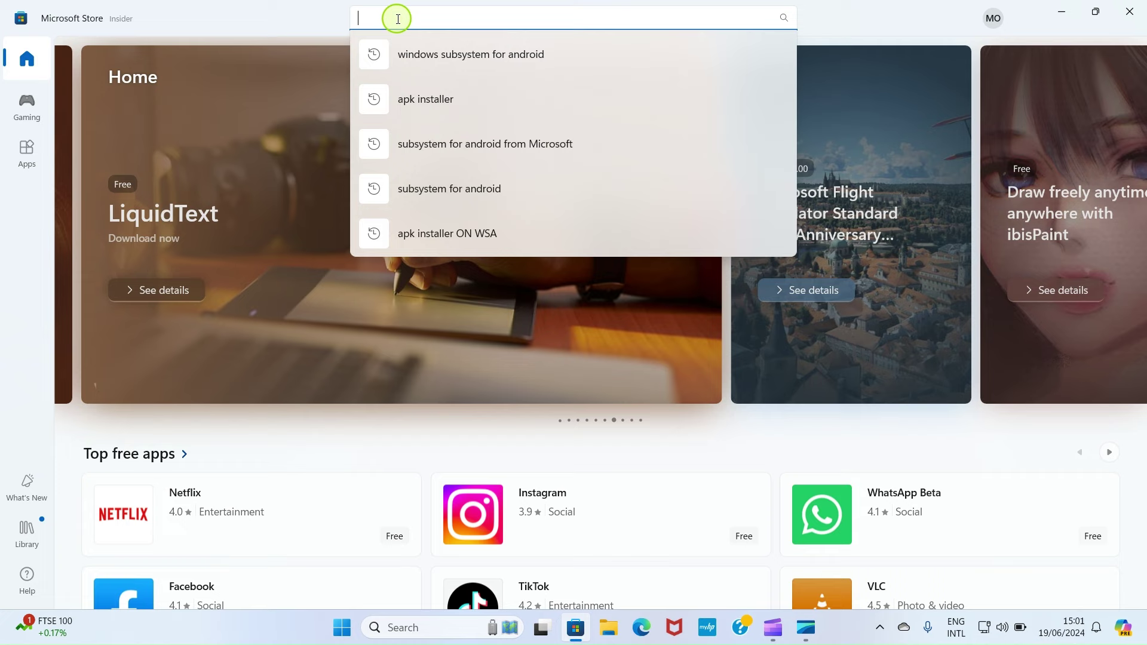
text(iTunes)
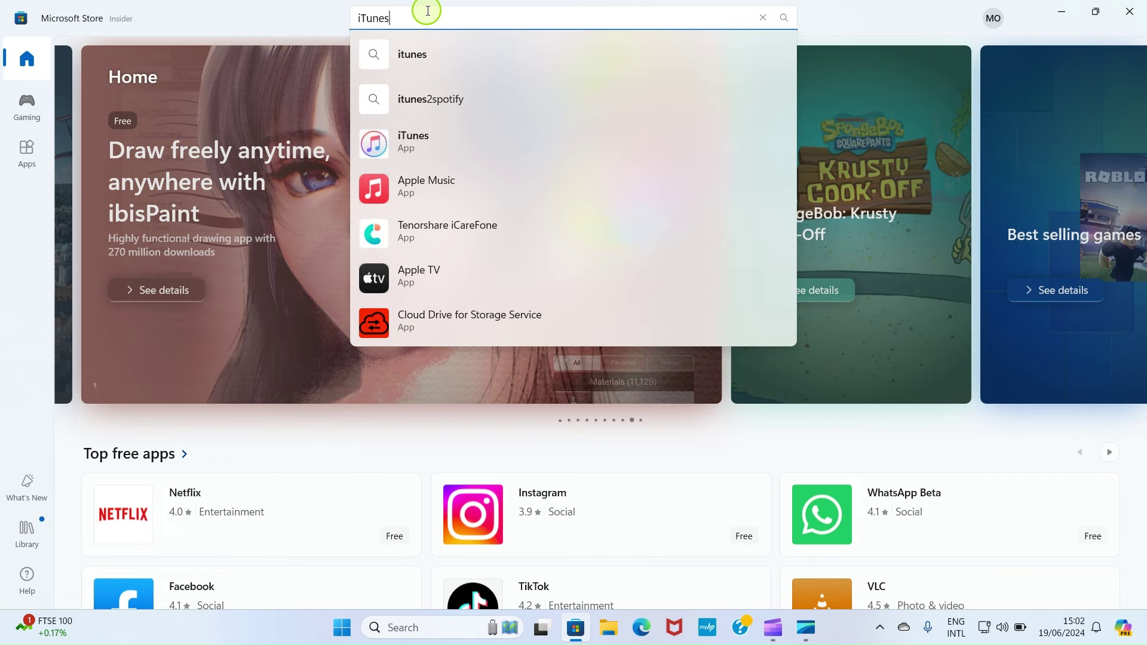
key(Return)
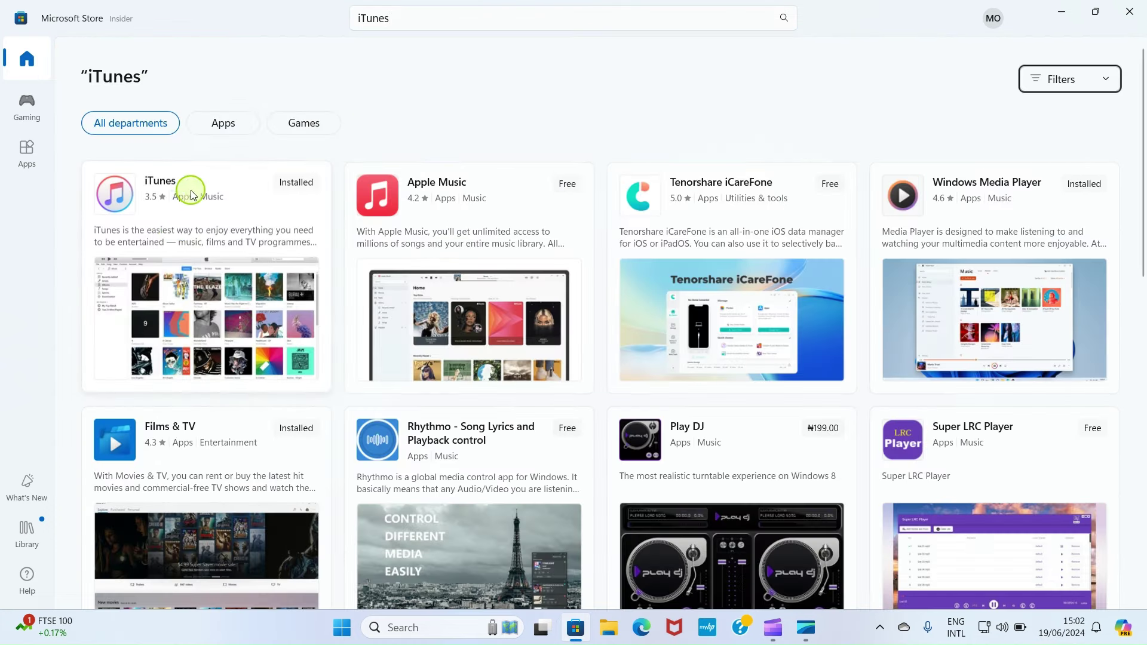
mouse_move(190, 191)
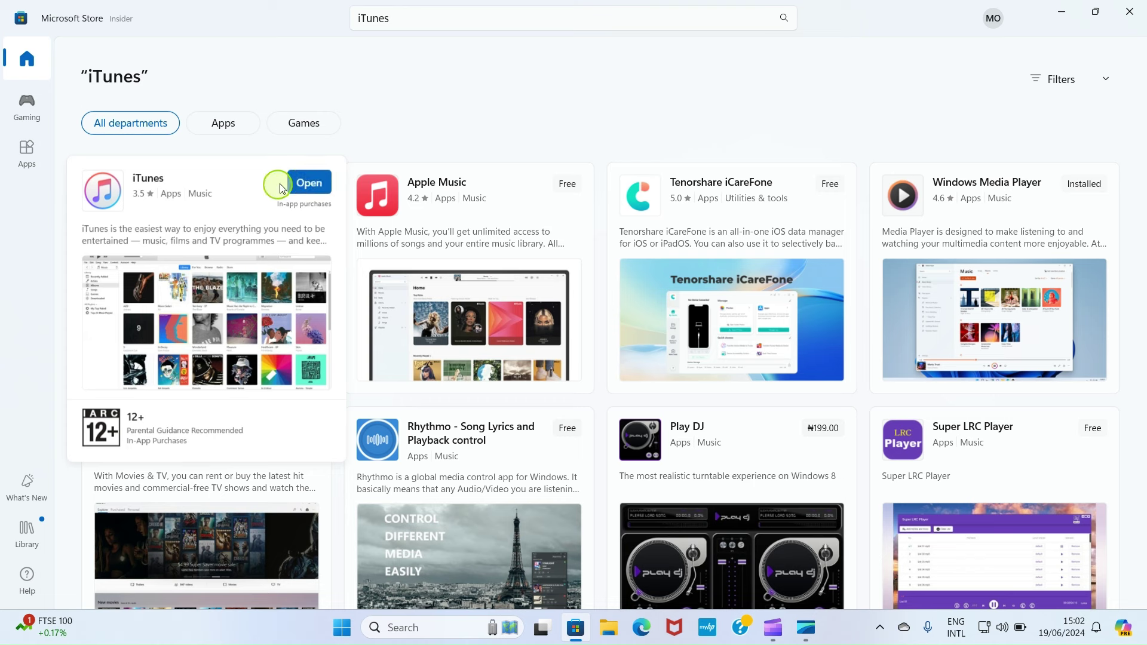
Launch iTunes from the Store and view the connected iPhone's Summary page.
click(313, 183)
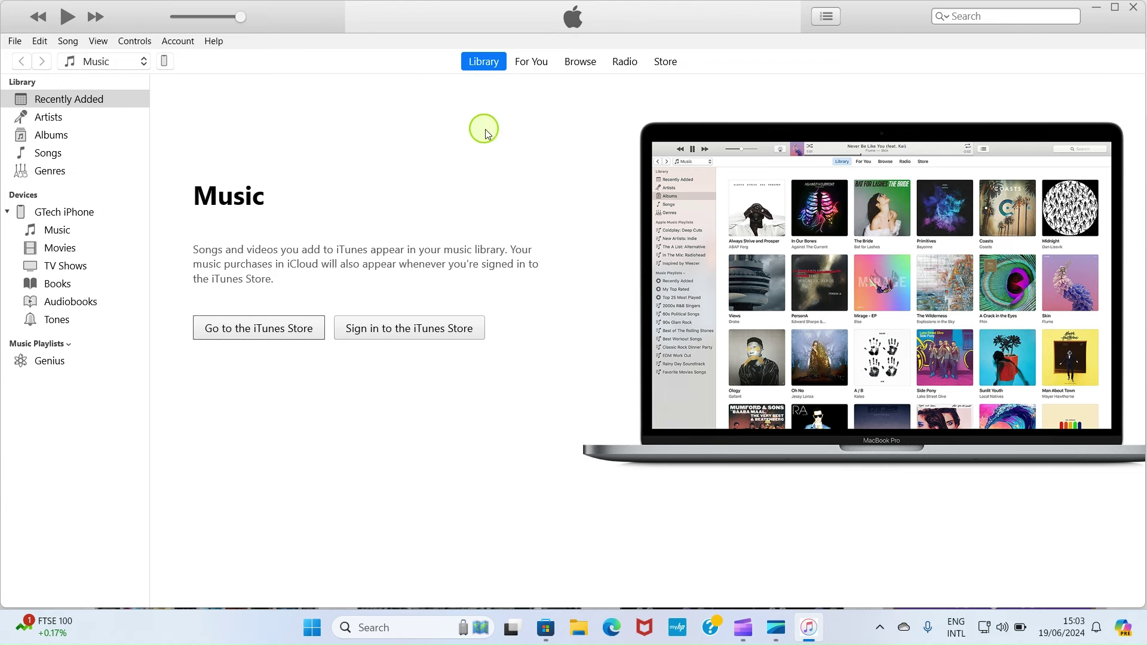
click(484, 63)
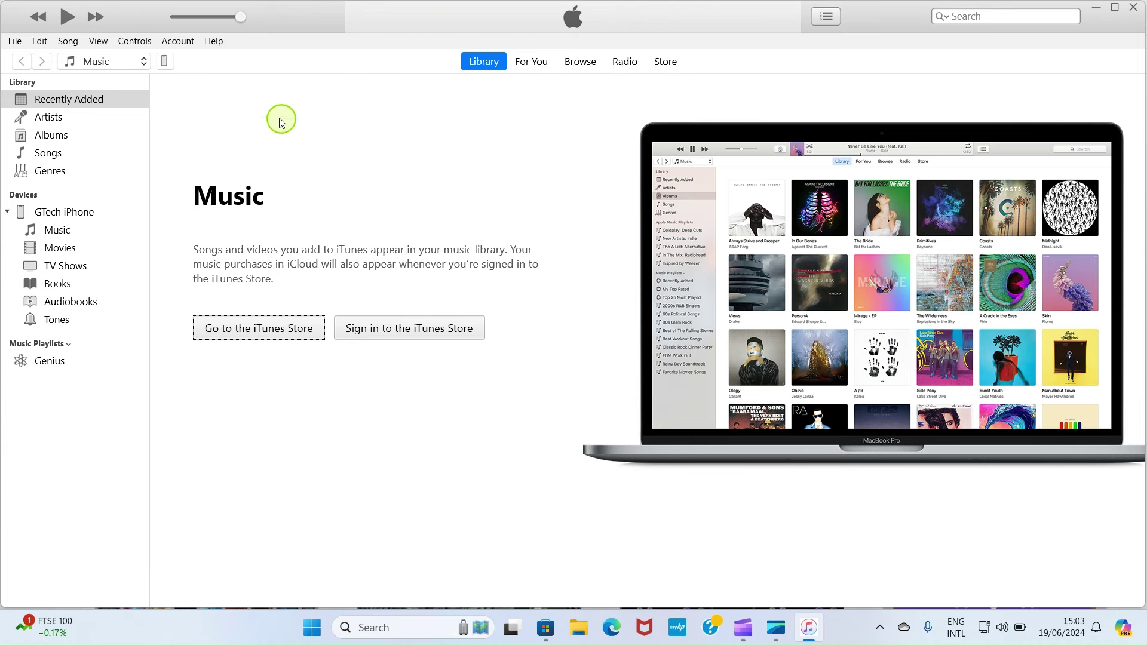
click(162, 63)
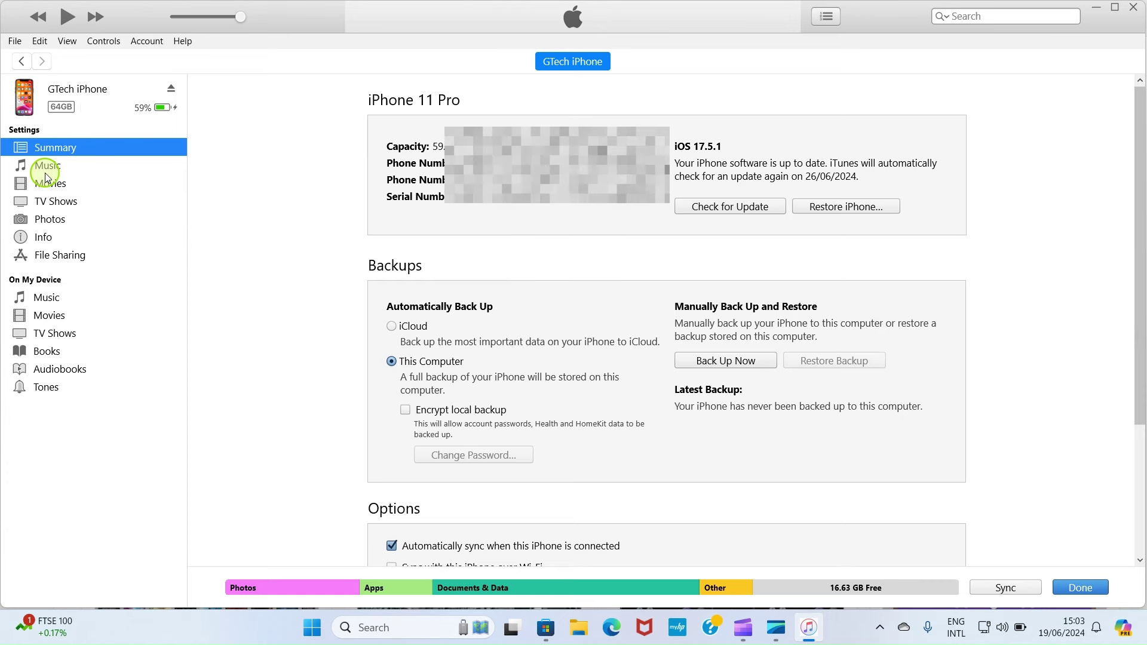
Open File Sharing and select the Word app to list its documents.
click(55, 256)
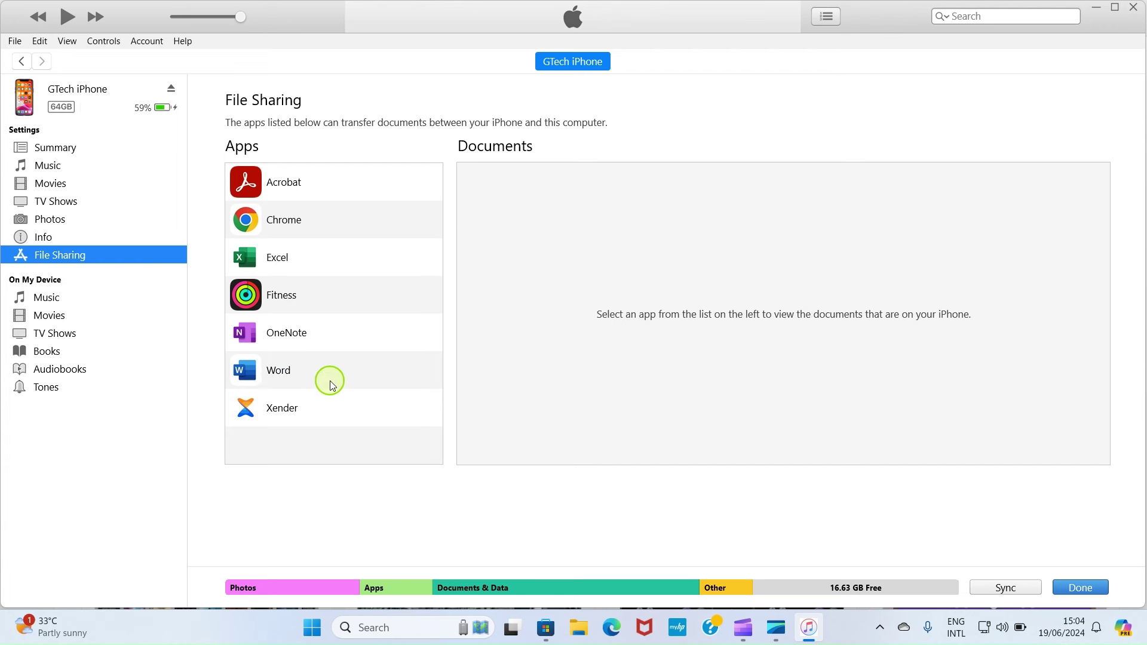
click(274, 374)
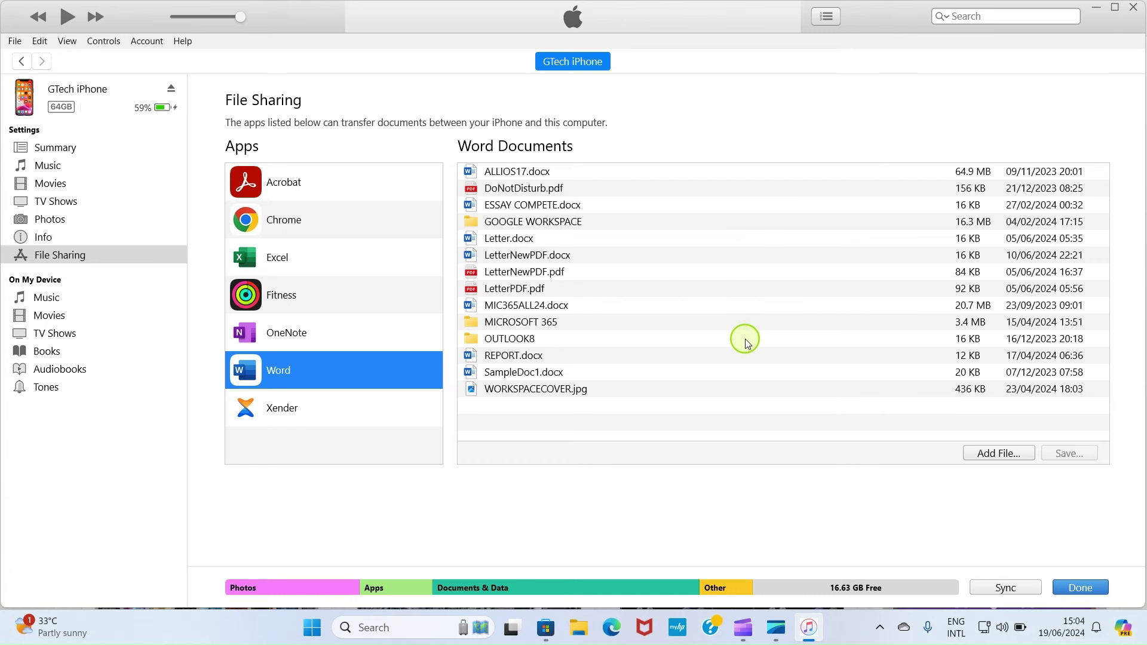
Add IMG_0673.JPG (2.1 MB) from the Pictures folder to Word's documents.
click(1003, 456)
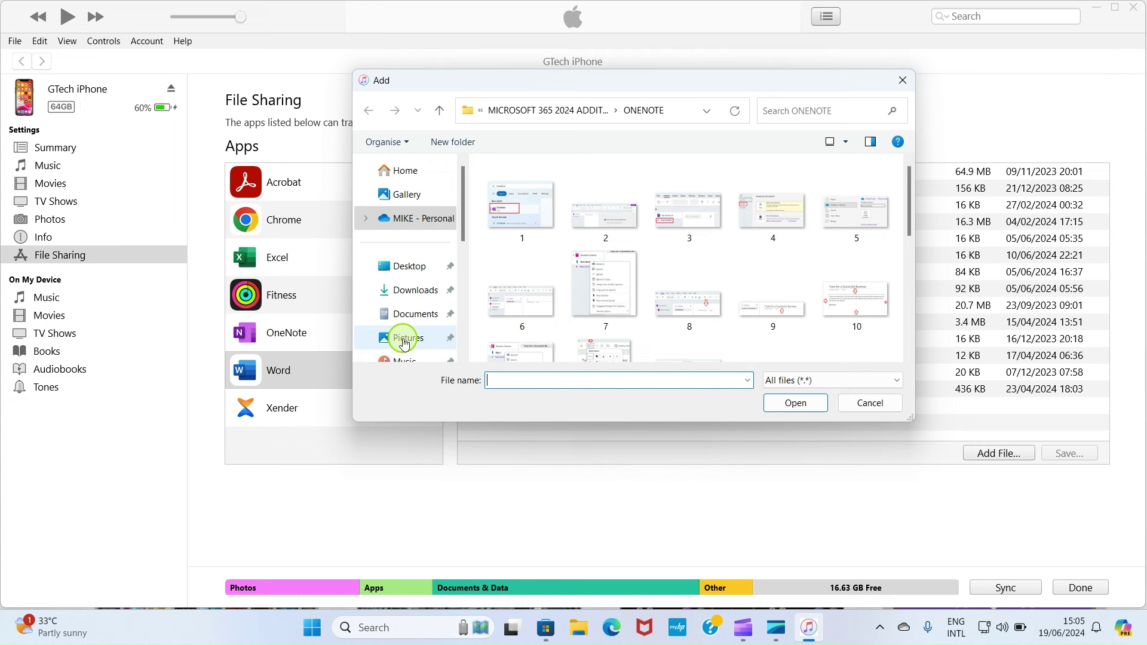
click(404, 340)
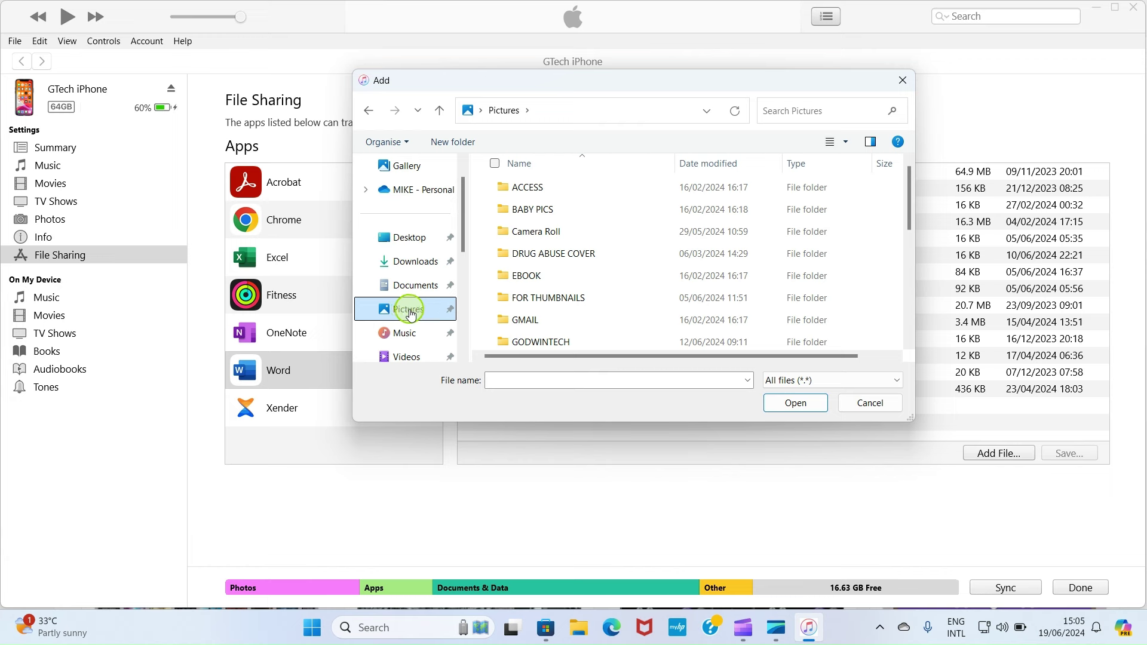
scroll(404, 305, down, 2)
scroll(562, 292, down, 1)
scroll(565, 293, down, 5)
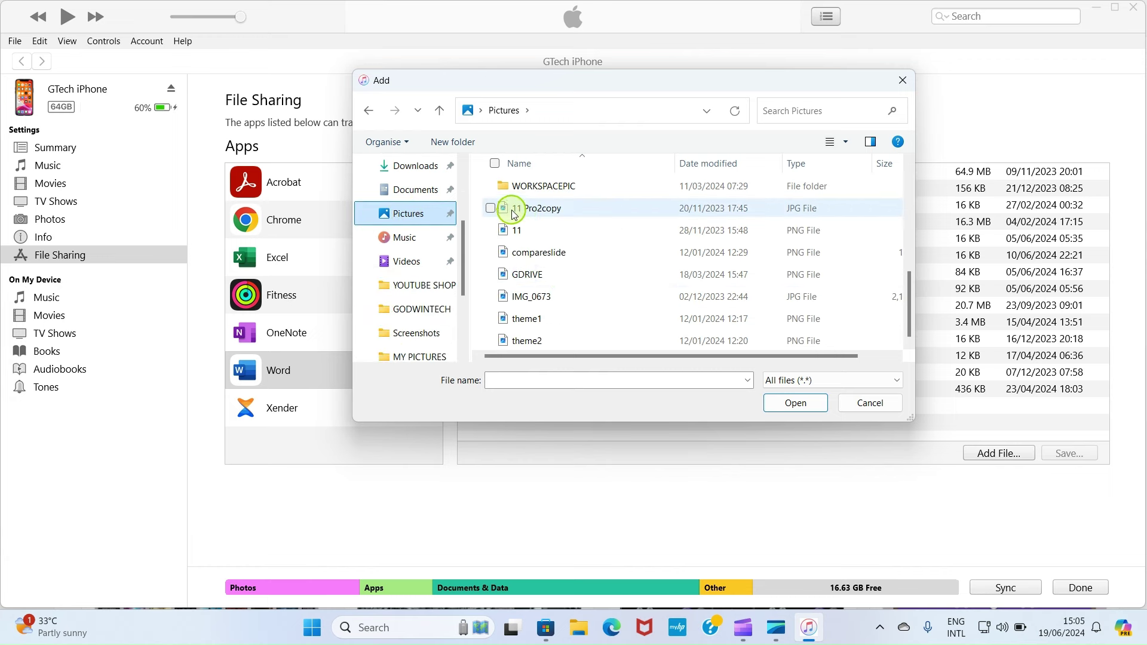
click(491, 297)
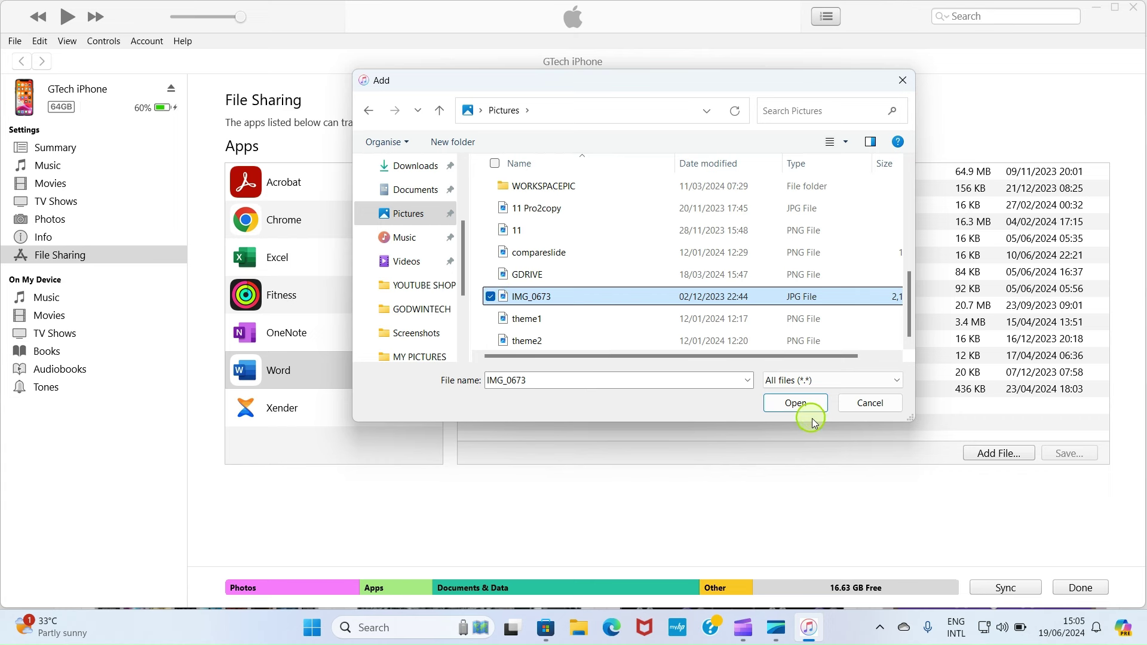
click(798, 404)
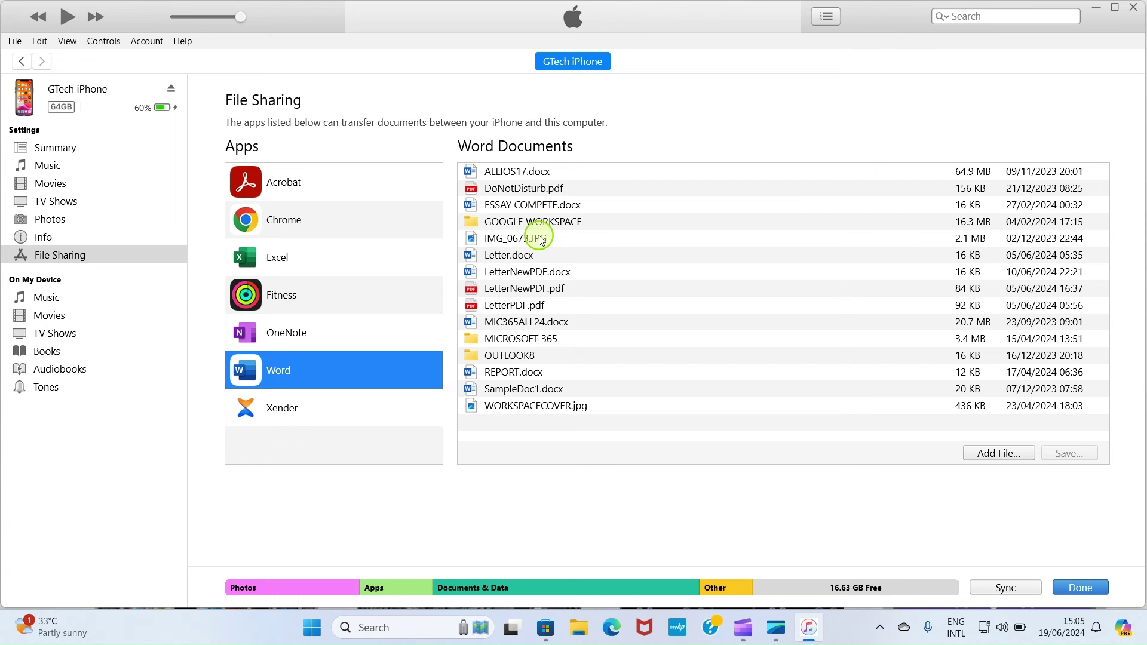
Add IMG_1031.MOV (28.3 MB) from Videos > XENDER to Word's documents.
click(995, 451)
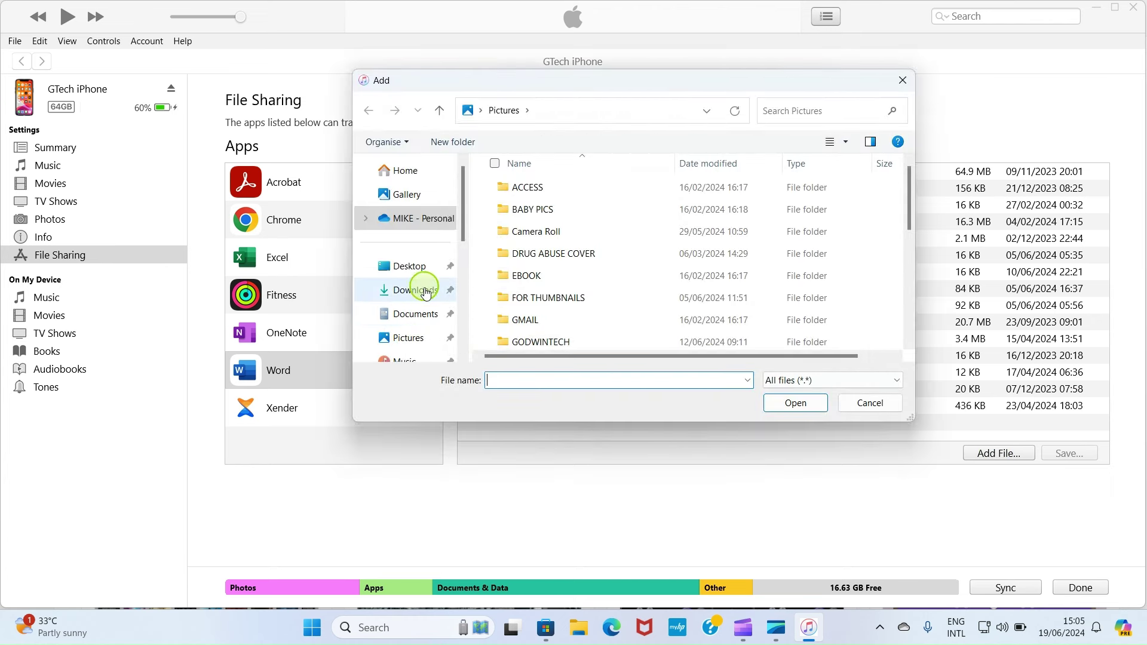
scroll(410, 308, down, 5)
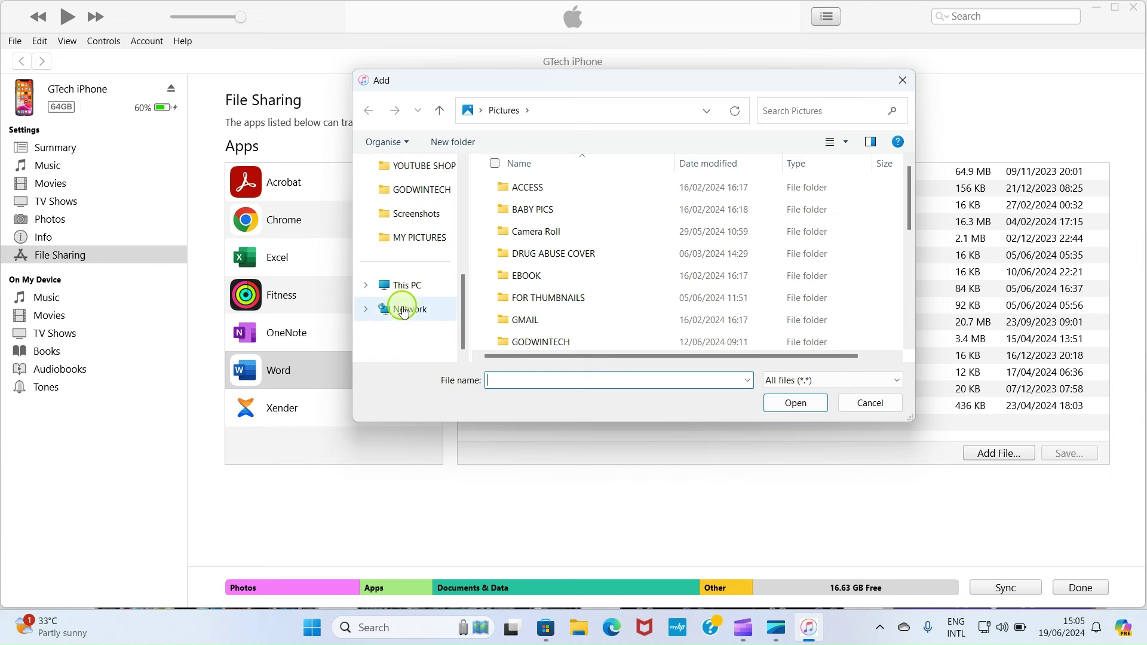
scroll(406, 280, up, 3)
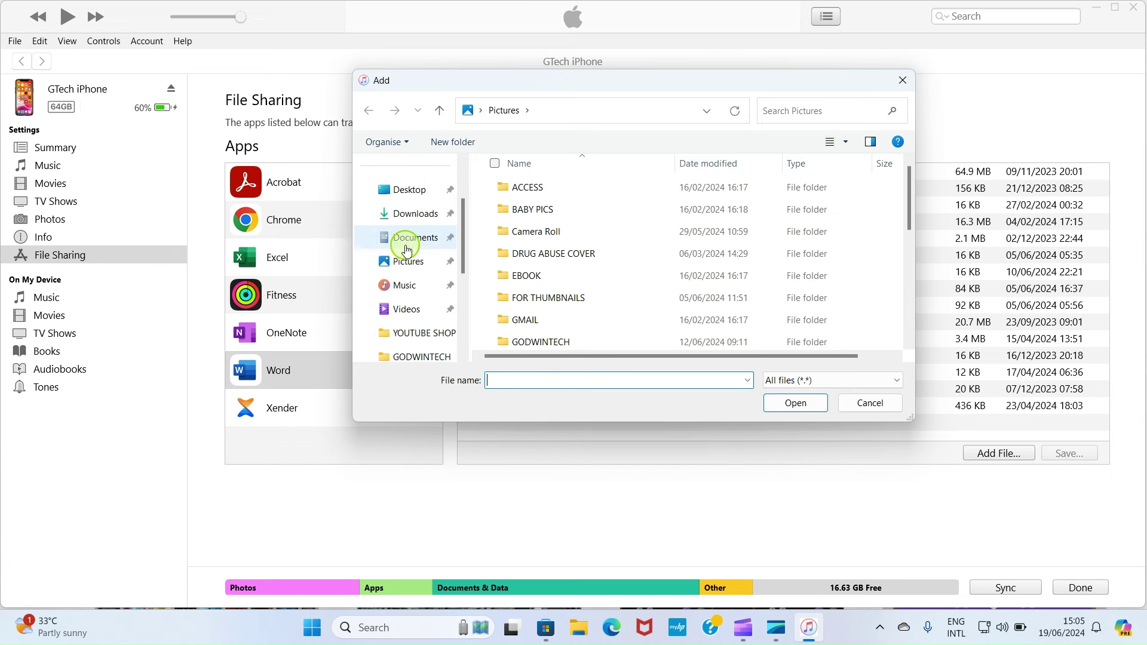
click(406, 309)
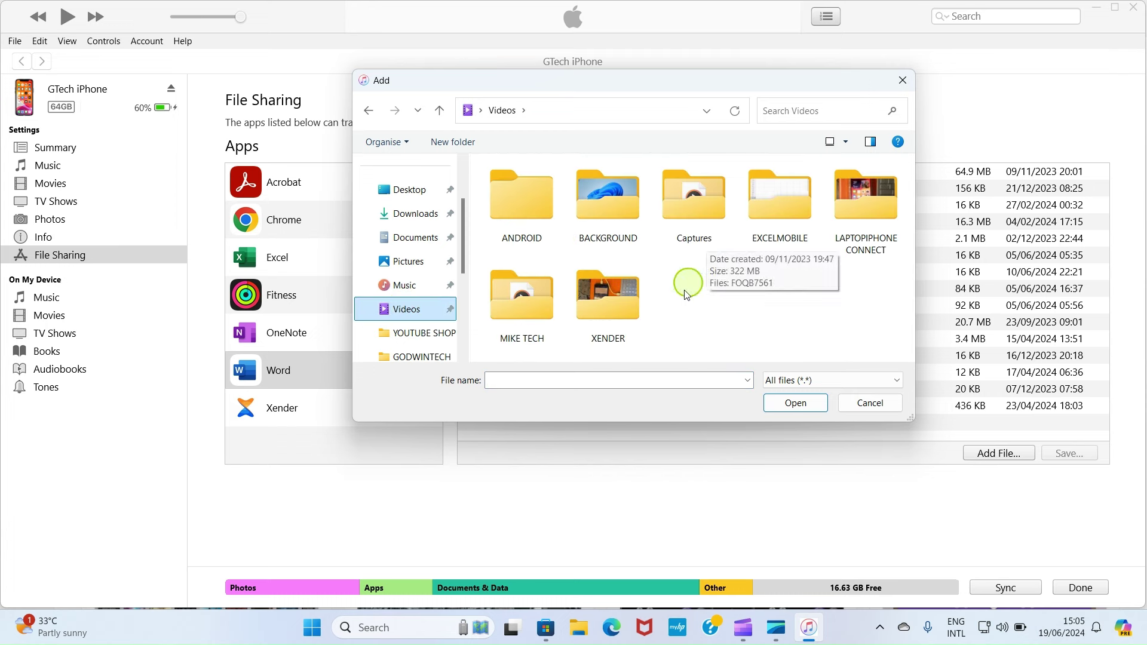
double_click(612, 293)
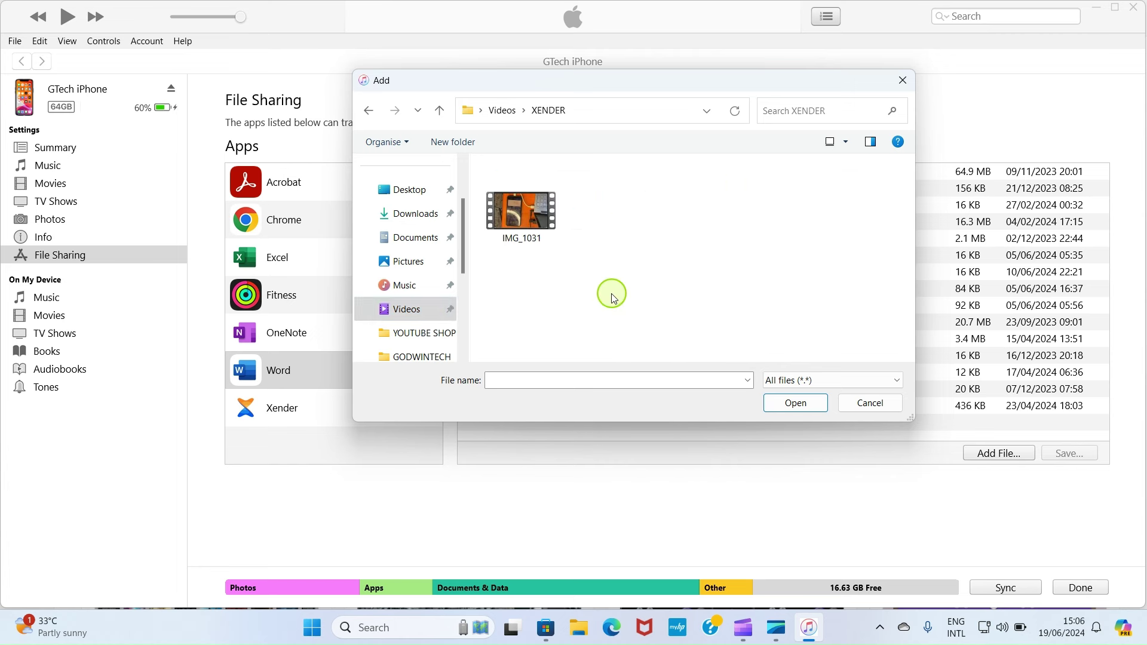
click(527, 207)
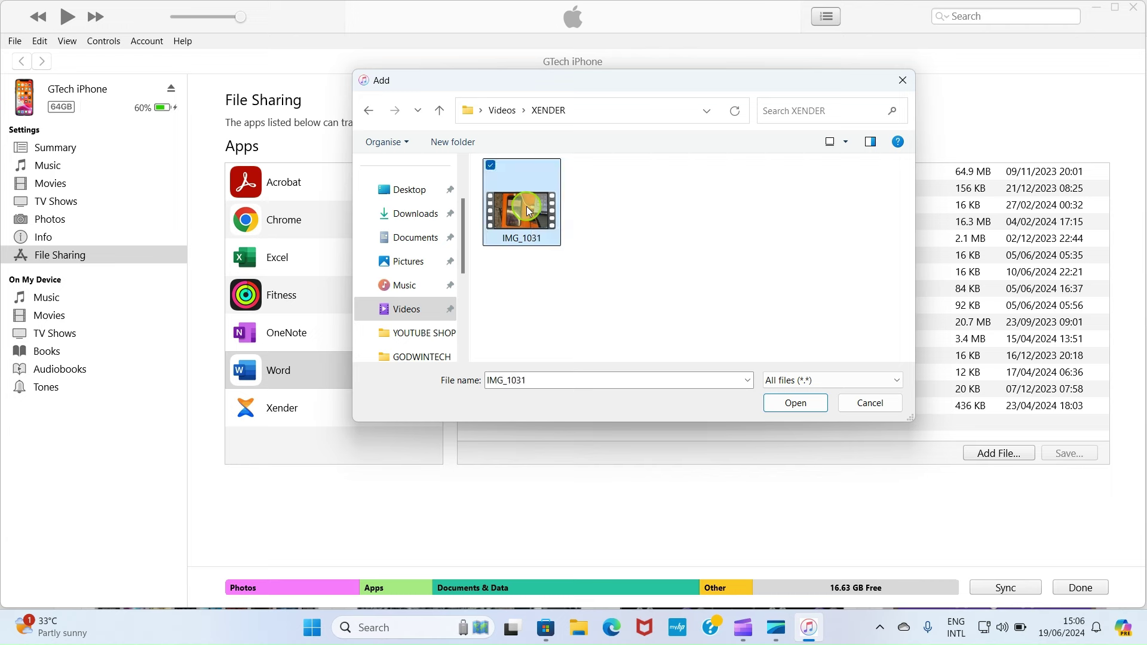
click(795, 404)
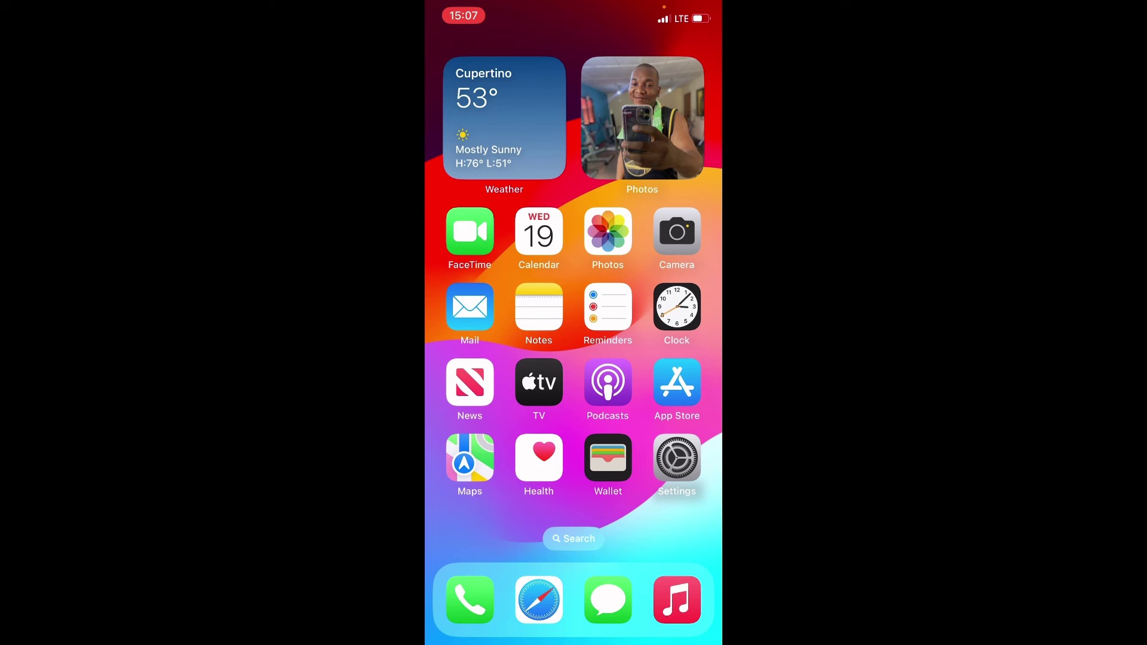
Glance at Photos, return home, and move to the second Home Screen page.
click(608, 232)
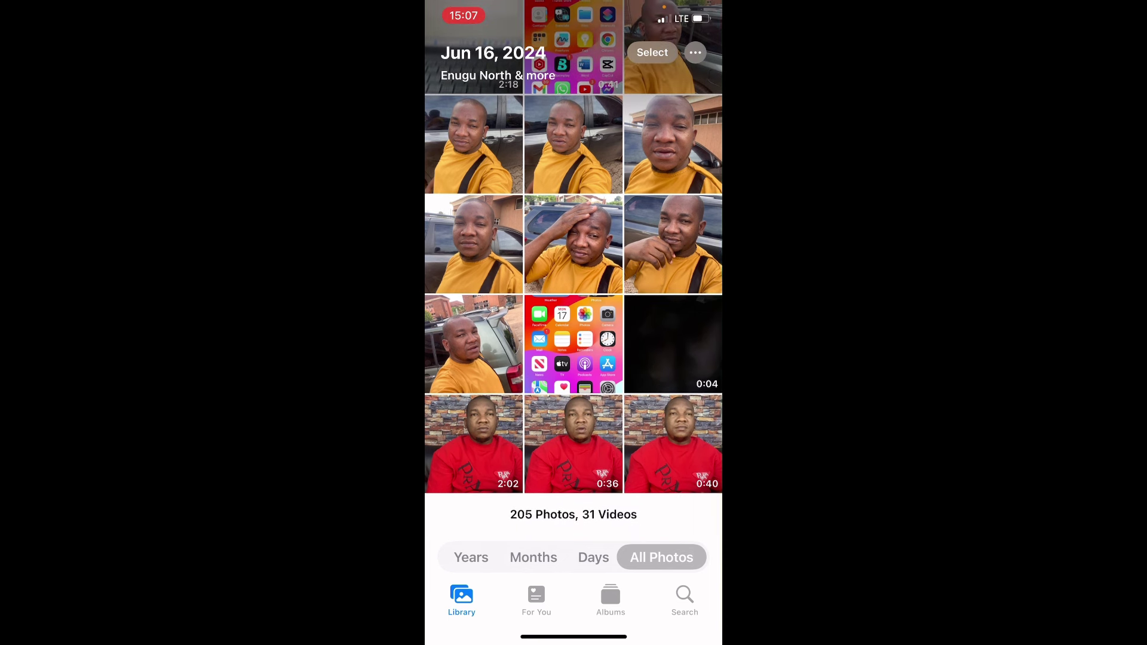
drag(574, 637, 574, 418)
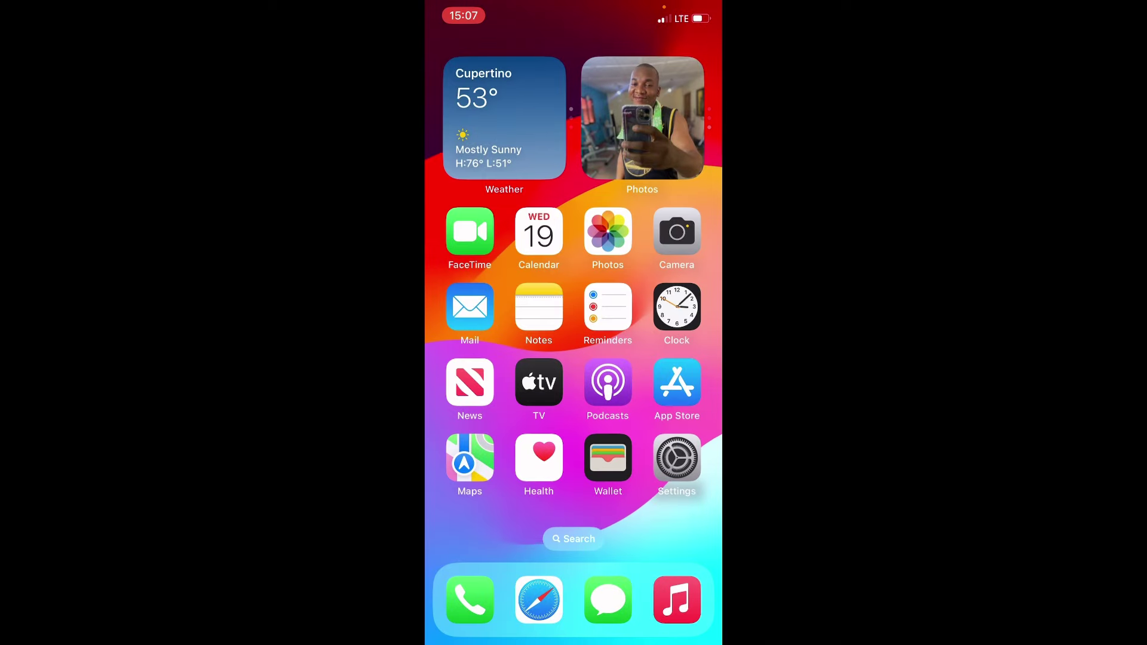
drag(658, 358, 479, 359)
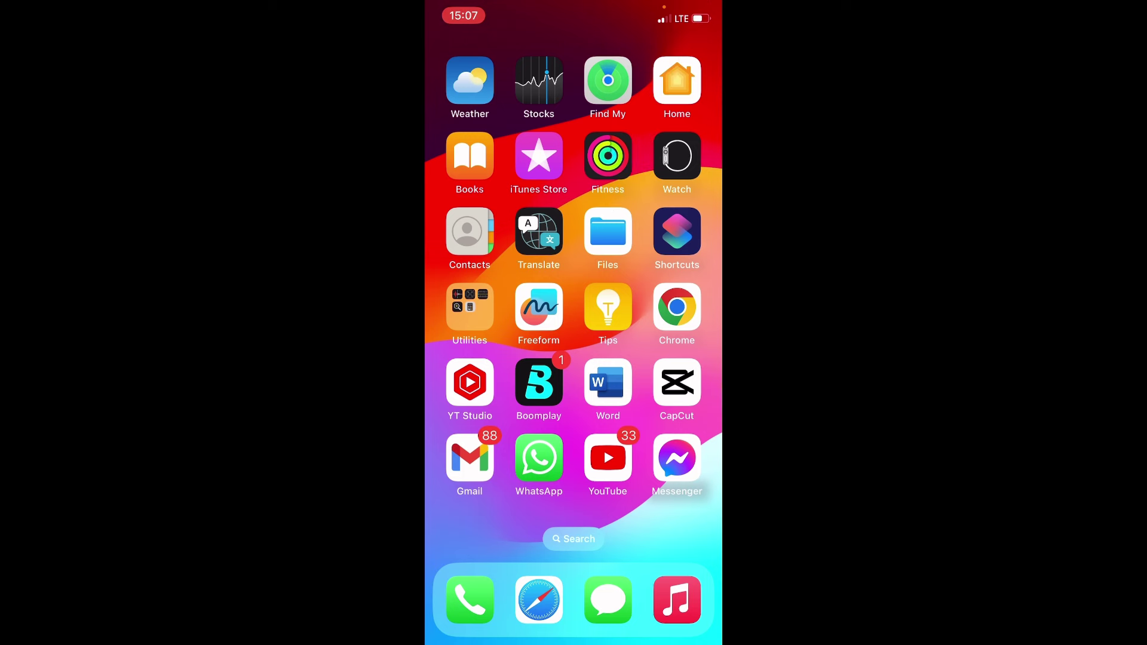
Open Files > On My iPhone > Word and scroll to IMG_1031 and IMG_0673.
click(608, 231)
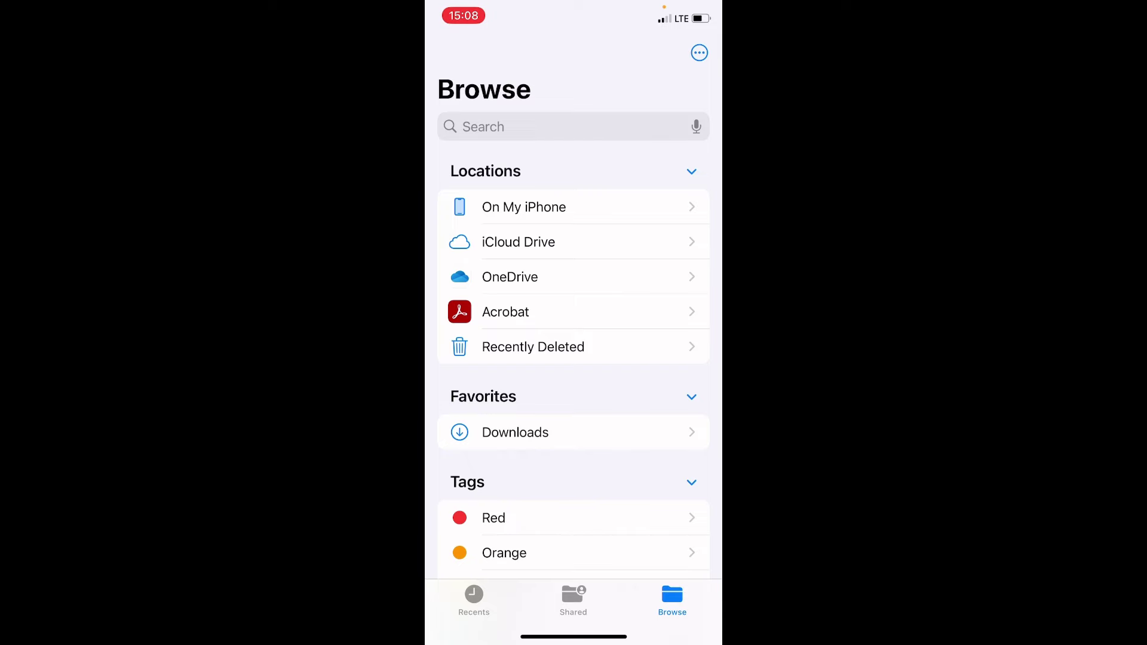
click(524, 207)
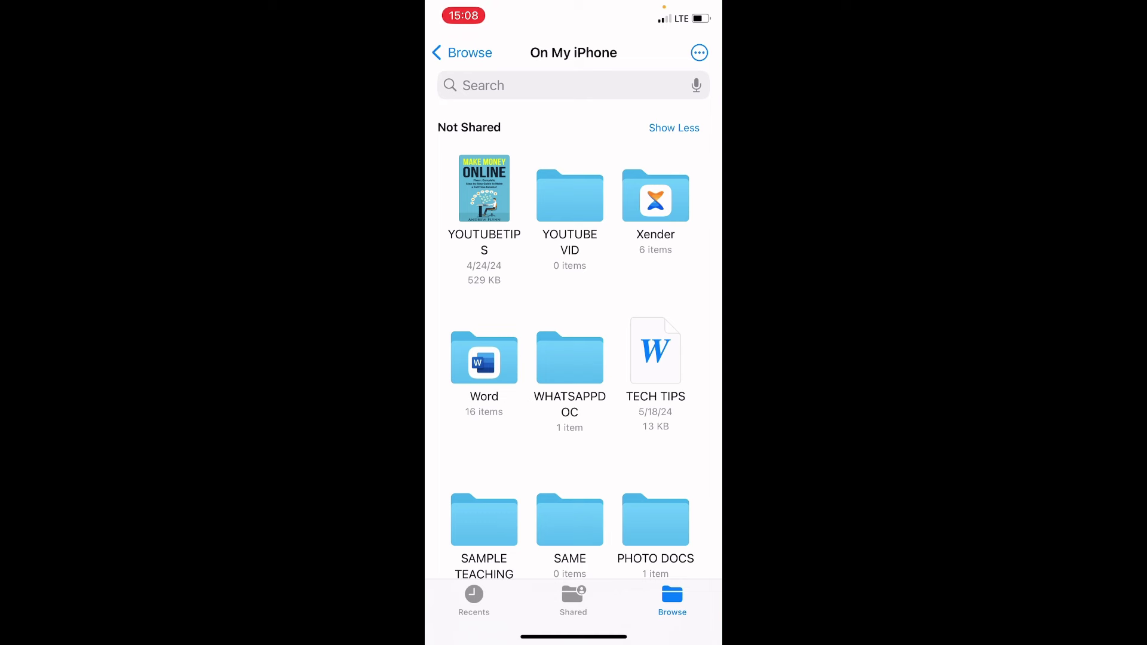
scroll(570, 359, down, 2)
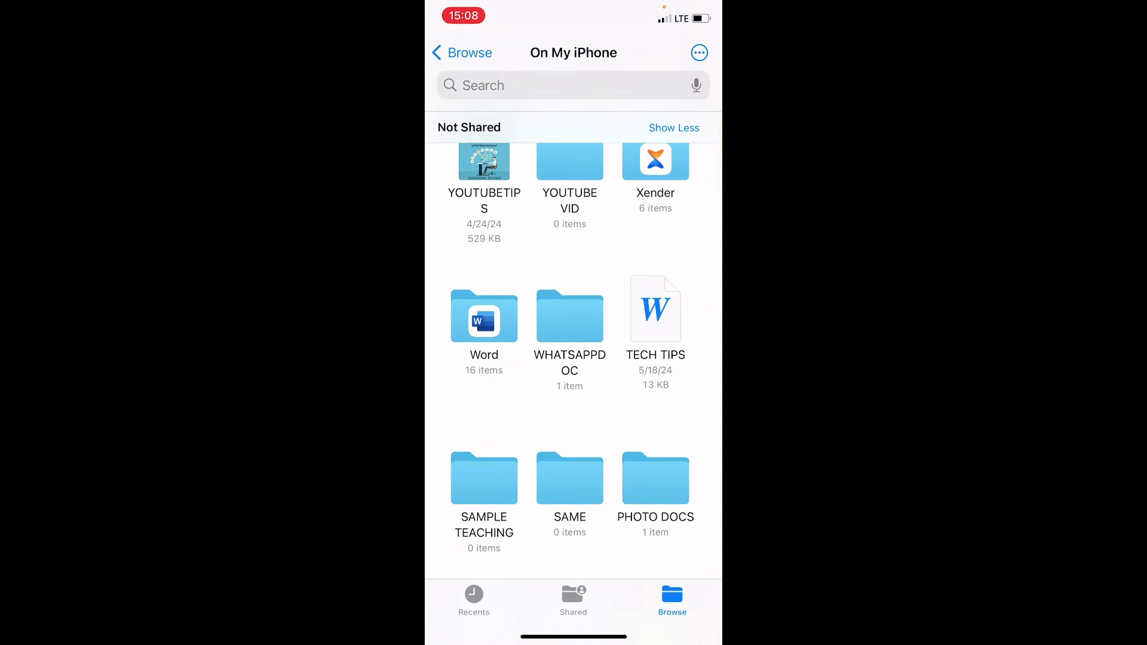
click(484, 317)
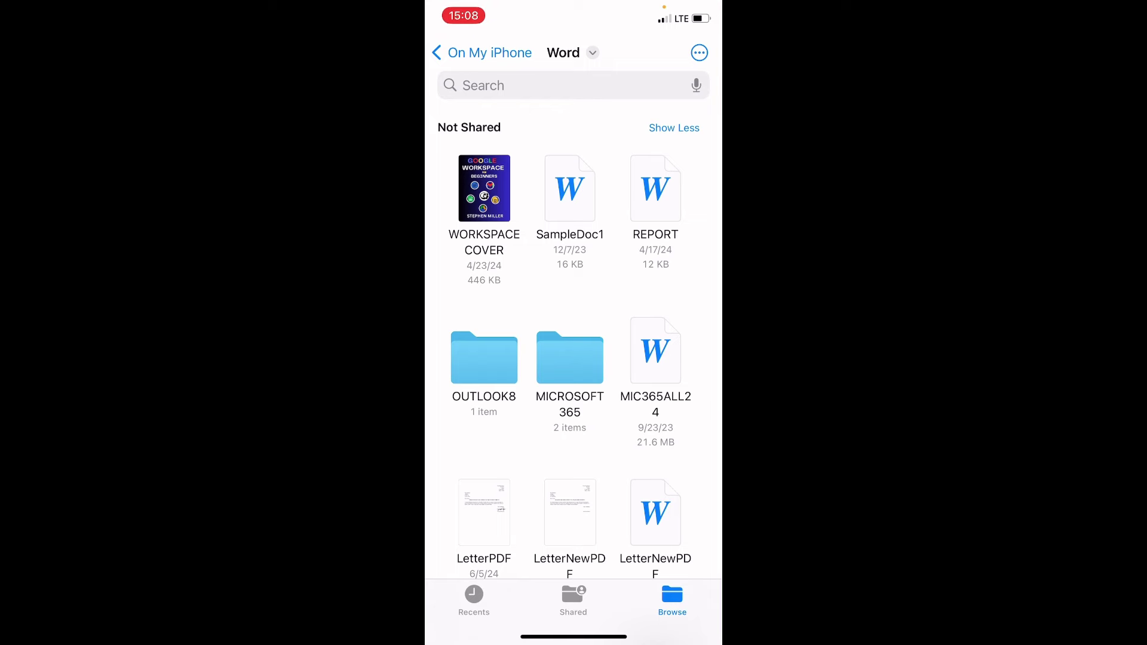
scroll(574, 359, down, 8)
scroll(574, 359, up, 2)
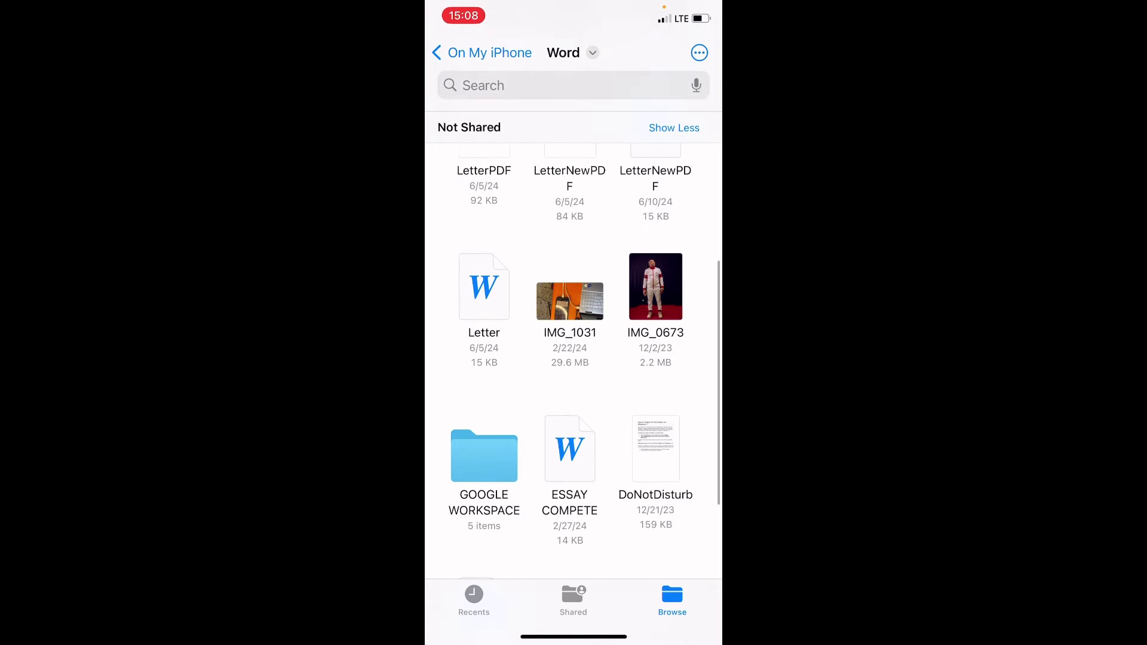
scroll(573, 361, down, 1)
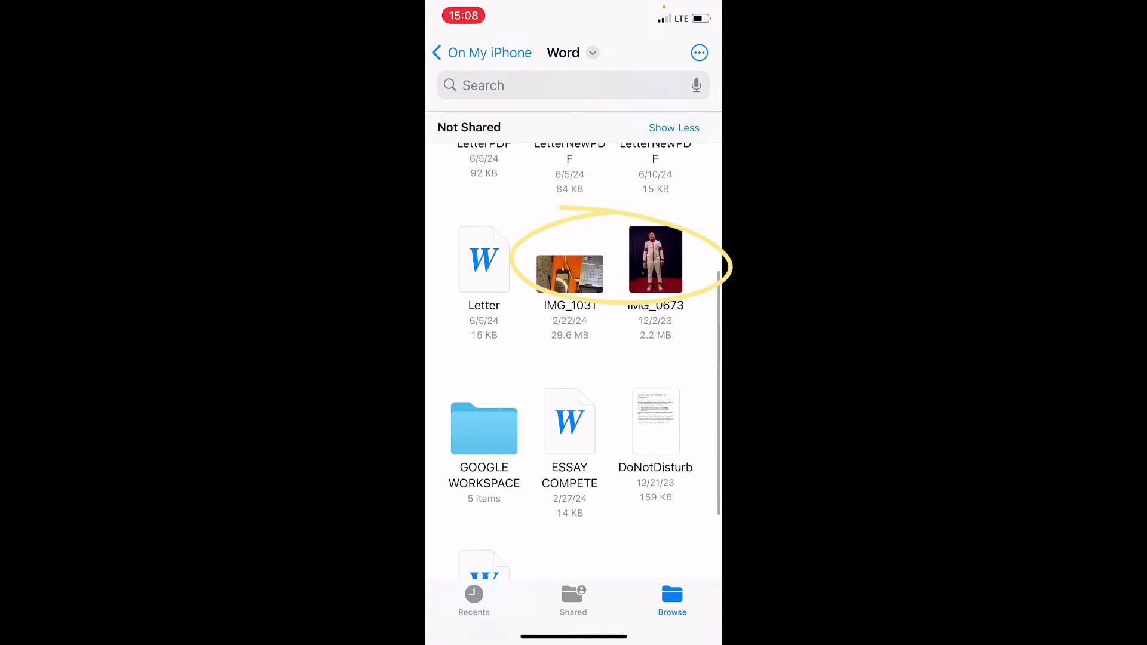
scroll(570, 359, down, 1)
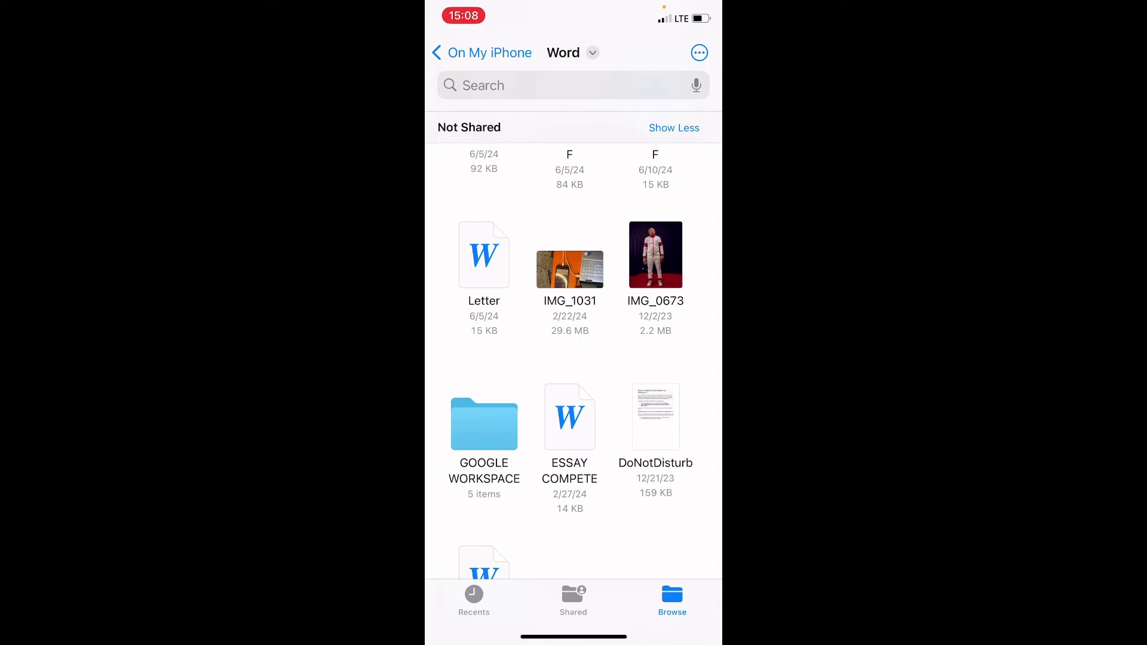
Select both IMG_1031 and IMG_0673 in the Word folder.
click(700, 53)
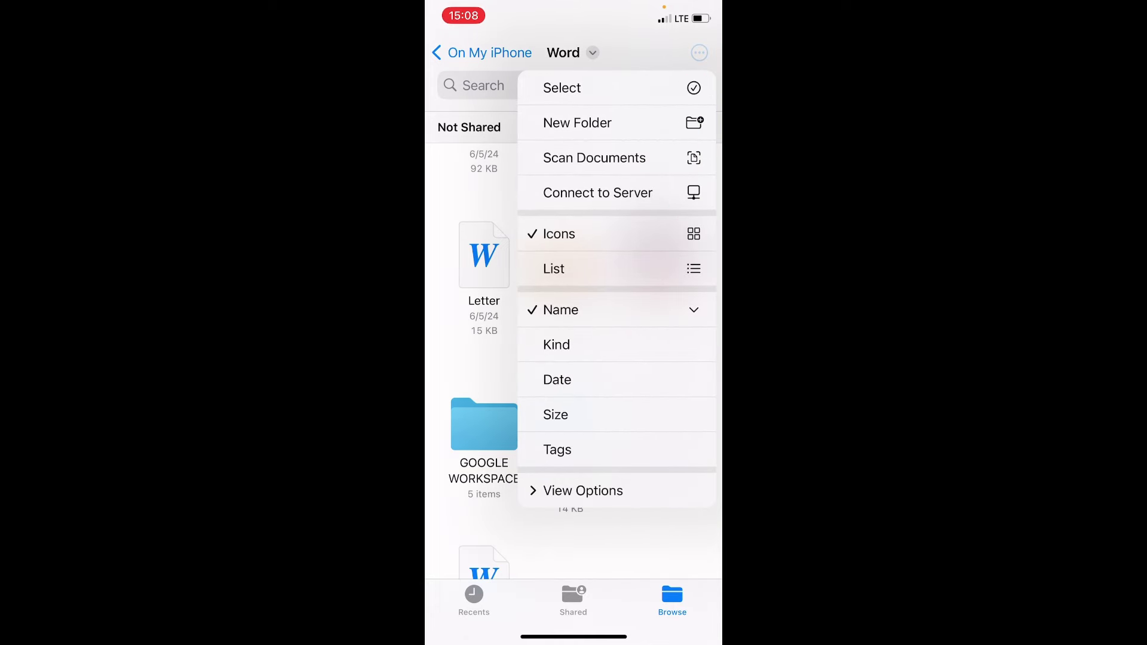
click(562, 87)
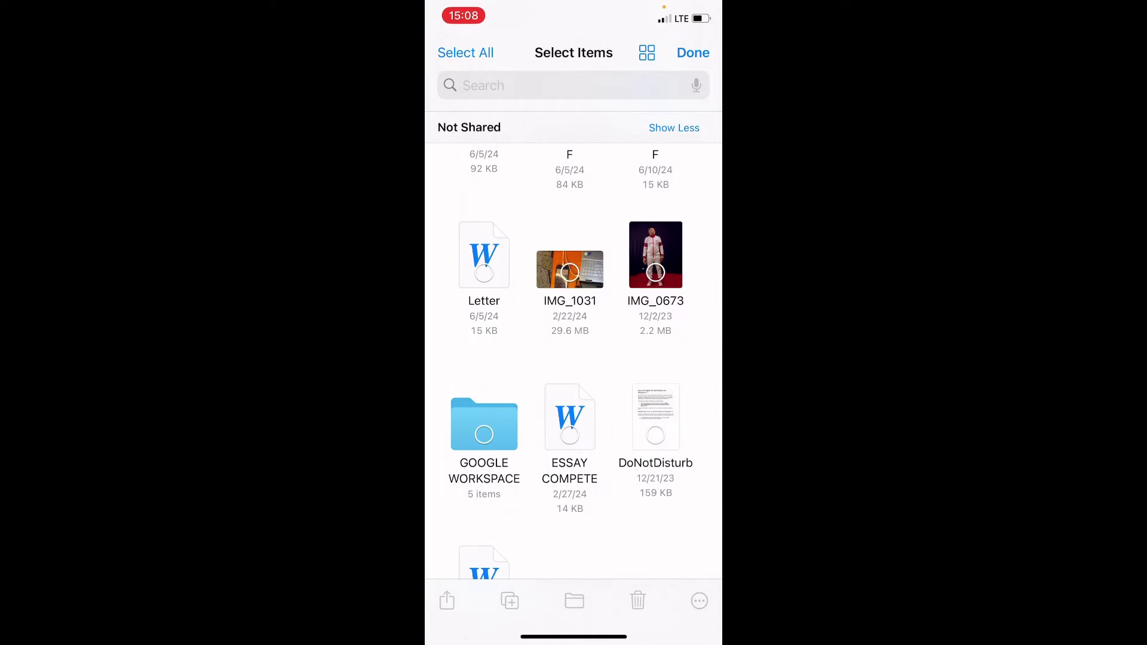
click(569, 271)
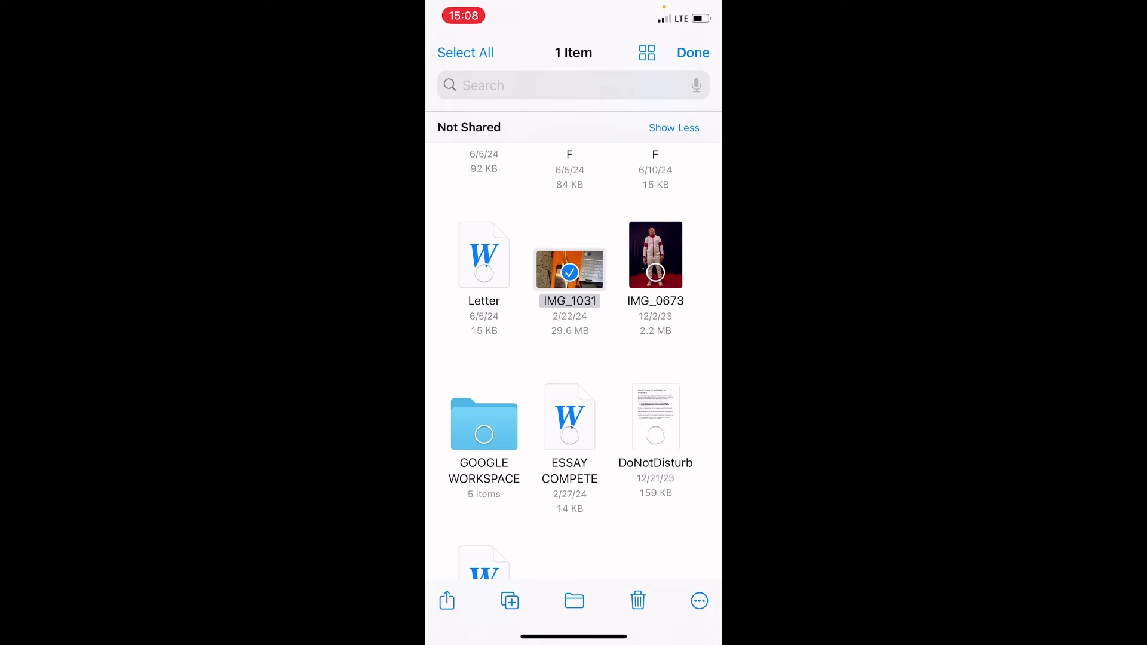
click(655, 255)
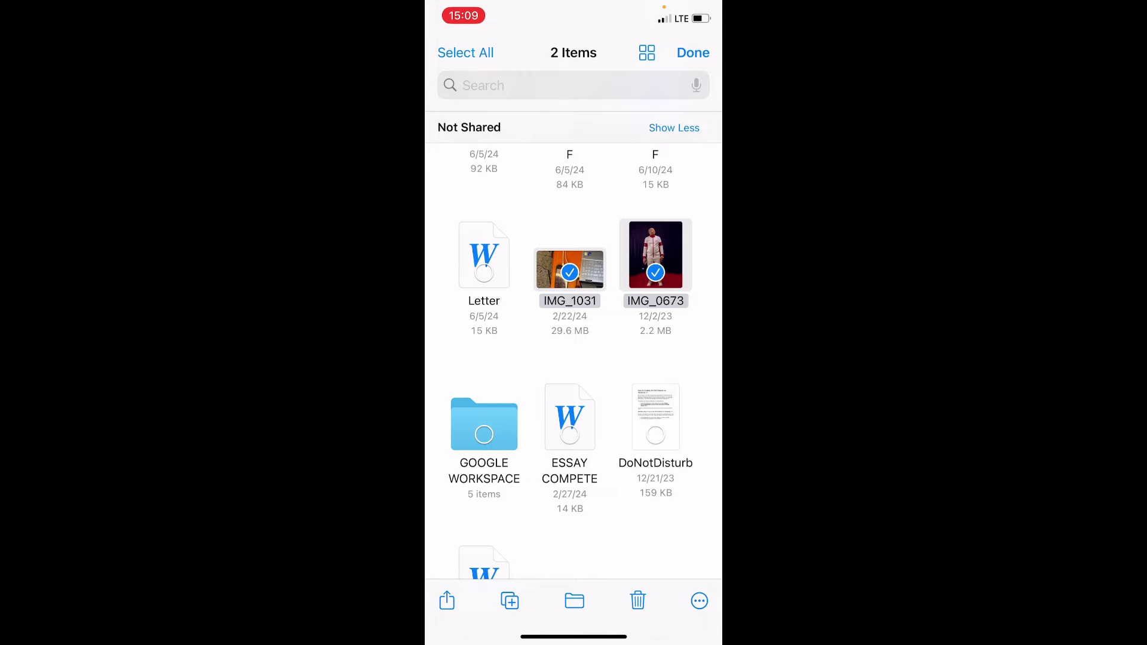
Share the two selected files and save both items to Photos.
click(447, 601)
drag(574, 418, 574, 179)
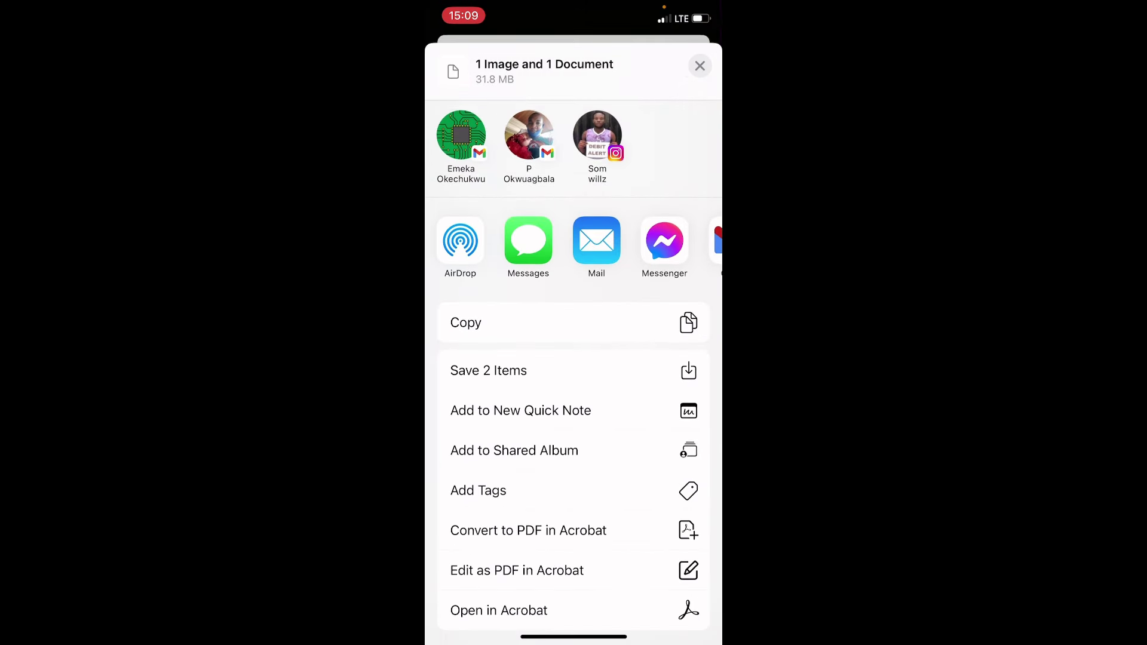
scroll(573, 364, up, 1)
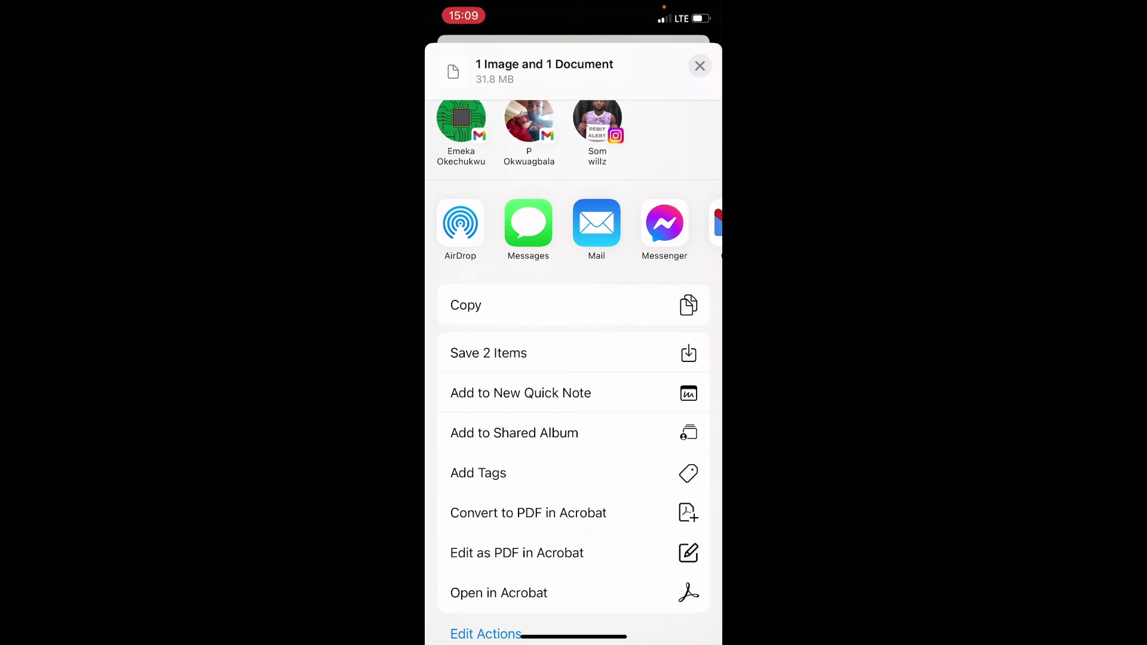
click(489, 353)
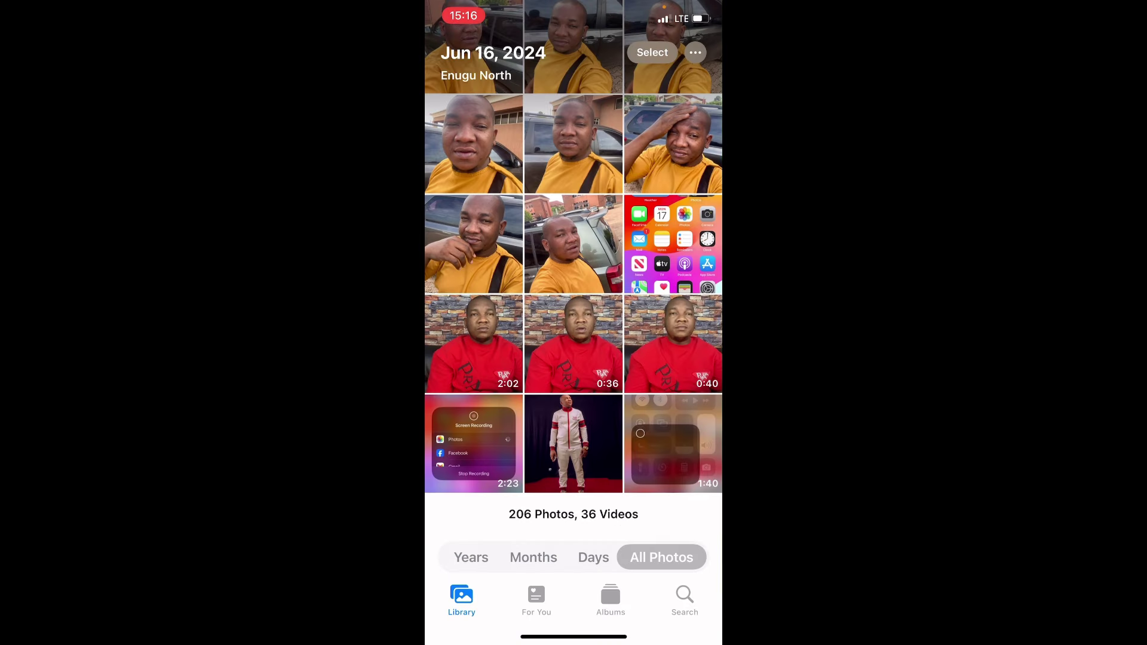
Open the Recents album and scroll to the end showing 206 photos and 36 videos.
scroll(574, 269, down, 2)
click(610, 597)
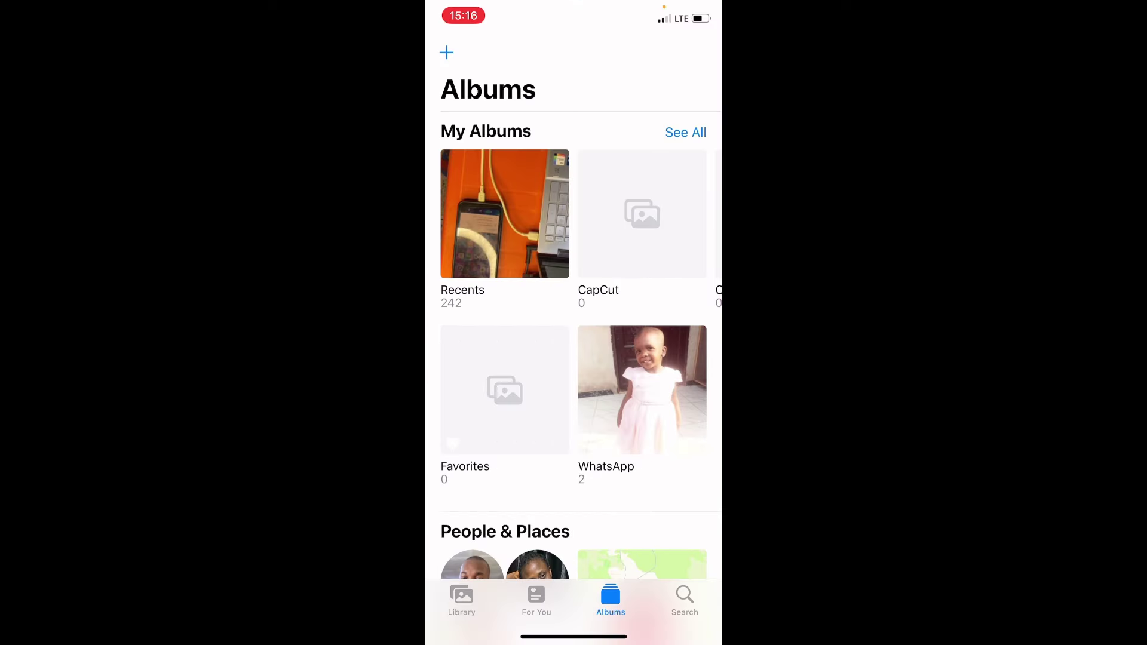
click(505, 213)
scroll(574, 299, down, 2)
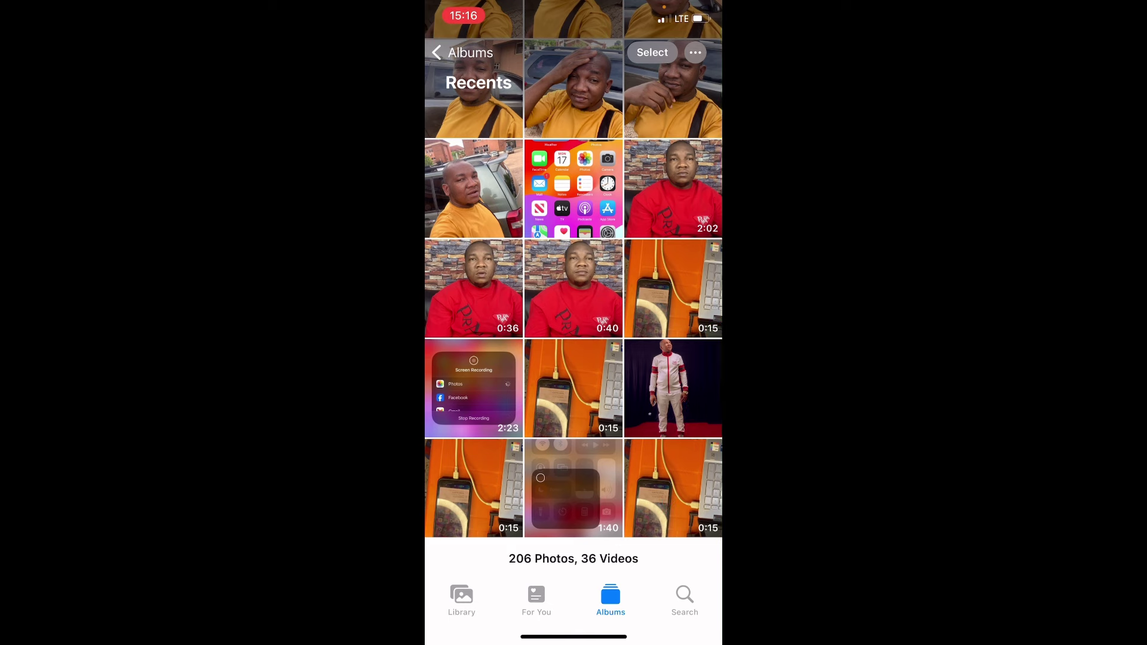
scroll(574, 287, down, 2)
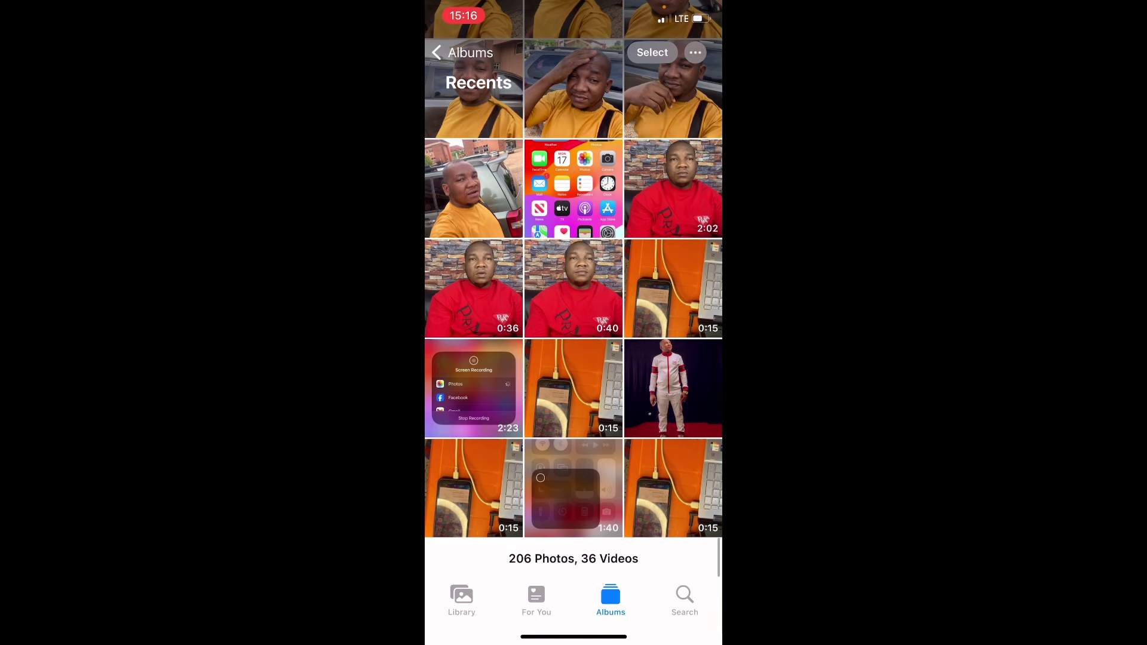